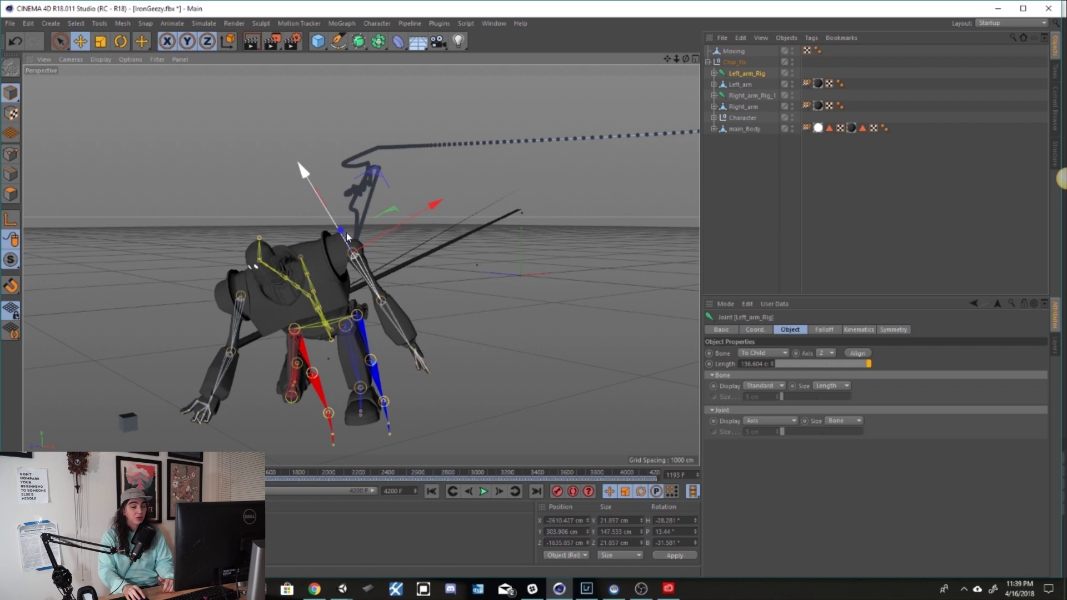
left_click(376, 24)
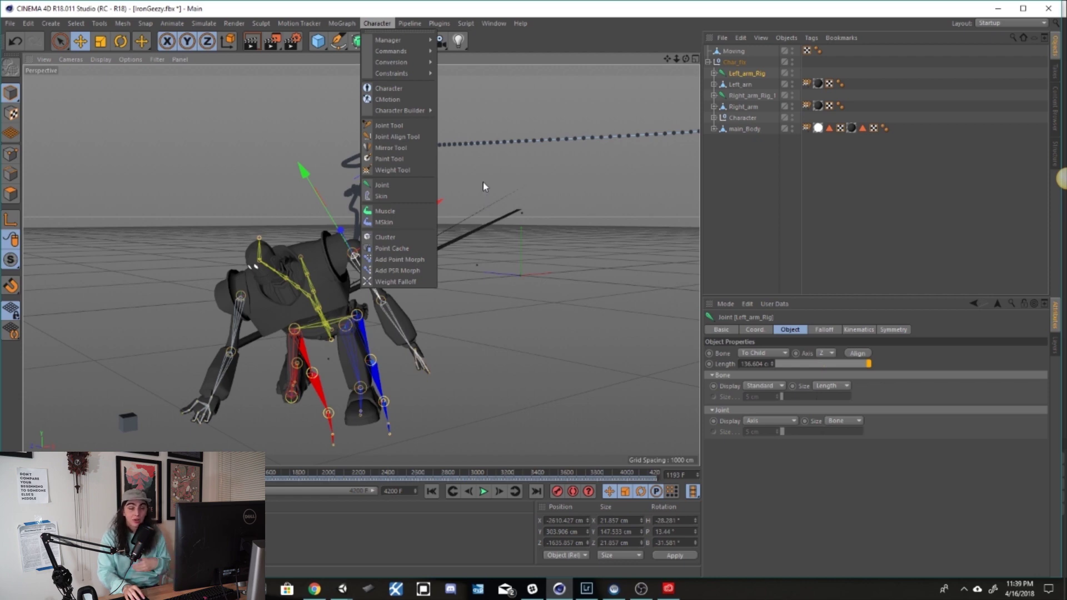
left_click(548, 222)
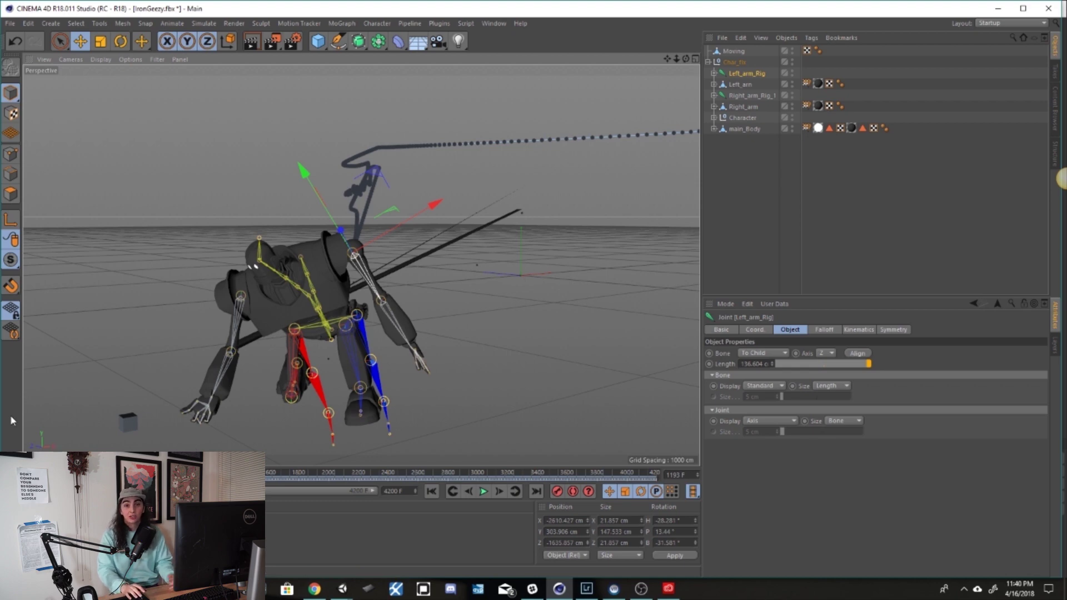
Select the small Moving cube beside the robot and play the scene's animation
left_click(131, 425)
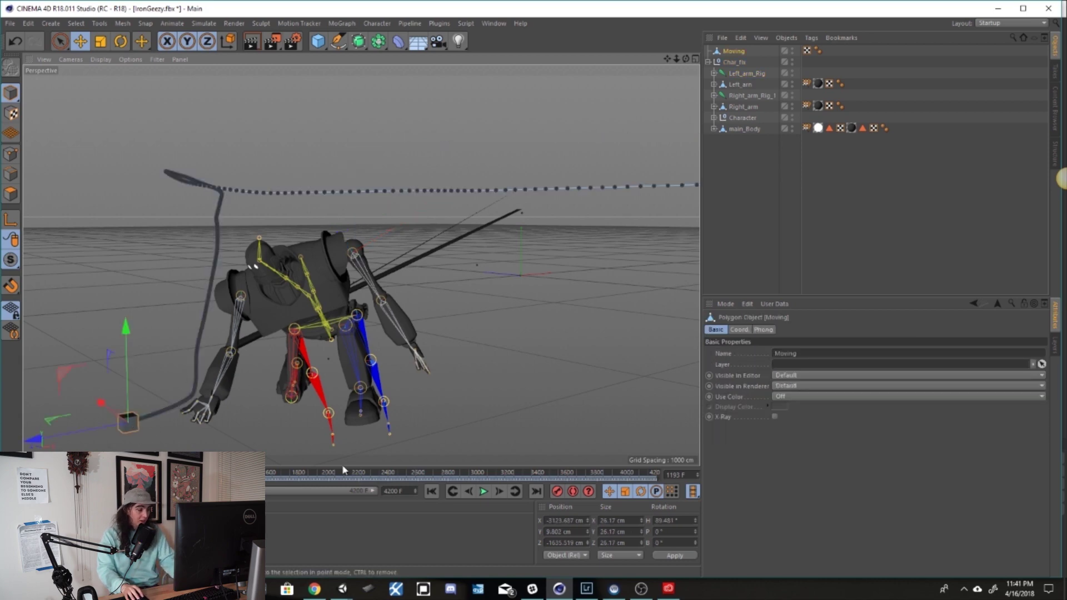
left_click(483, 492)
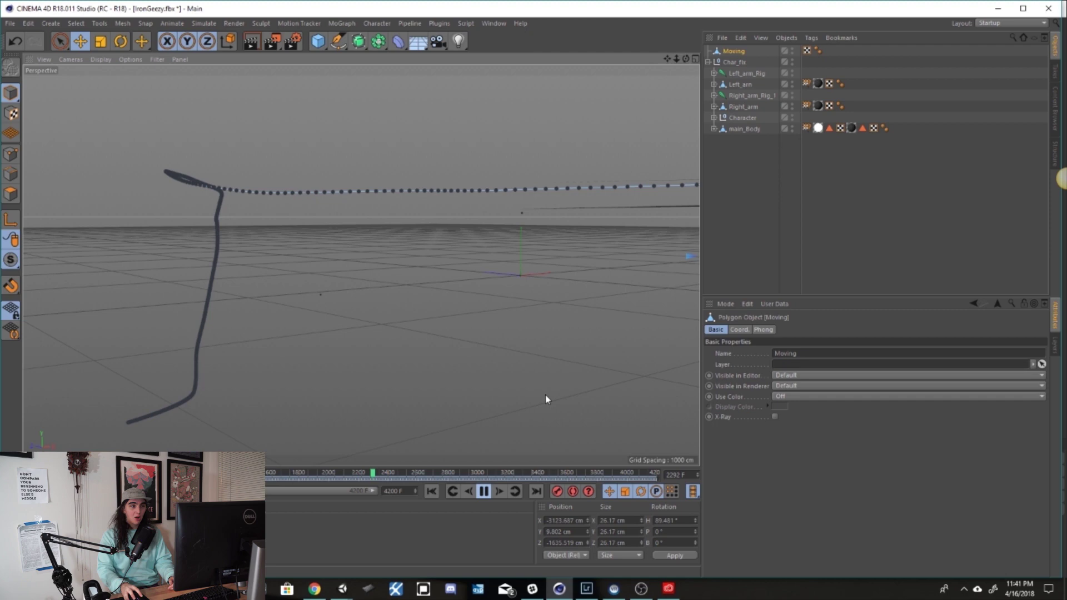
Switch to the Deer Test_2.fbx project and inspect the deer___UN mesh and the character rig's Root component
left_click(495, 24)
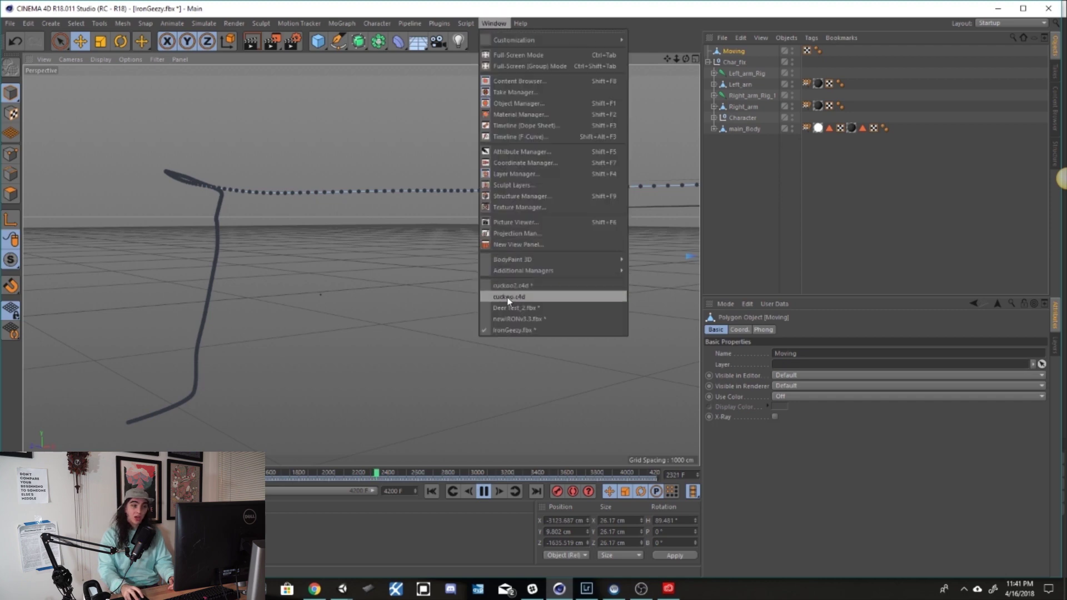
left_click(515, 309)
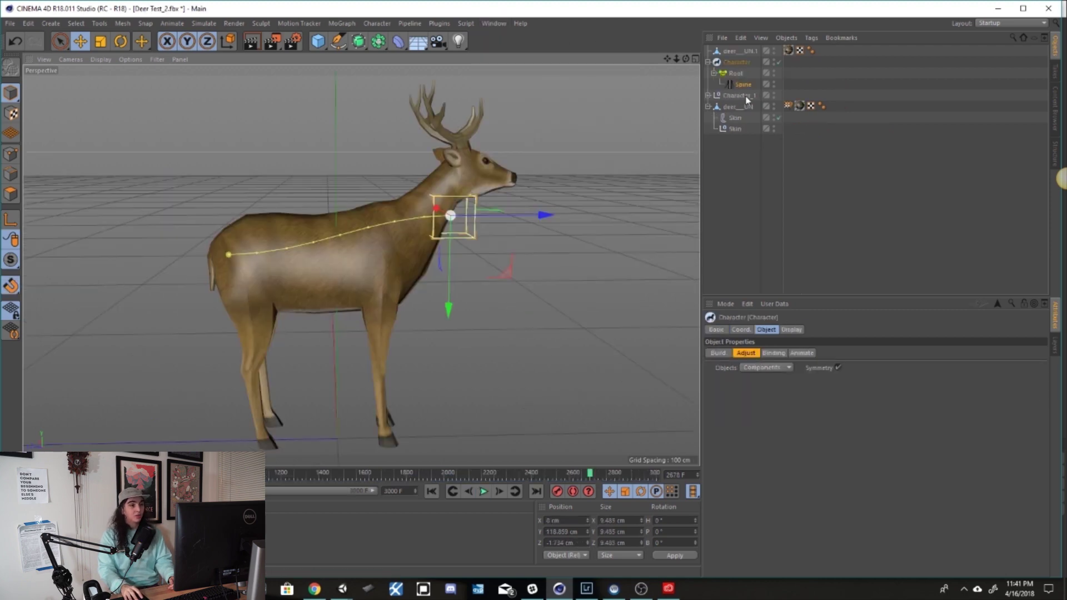
left_click(729, 108)
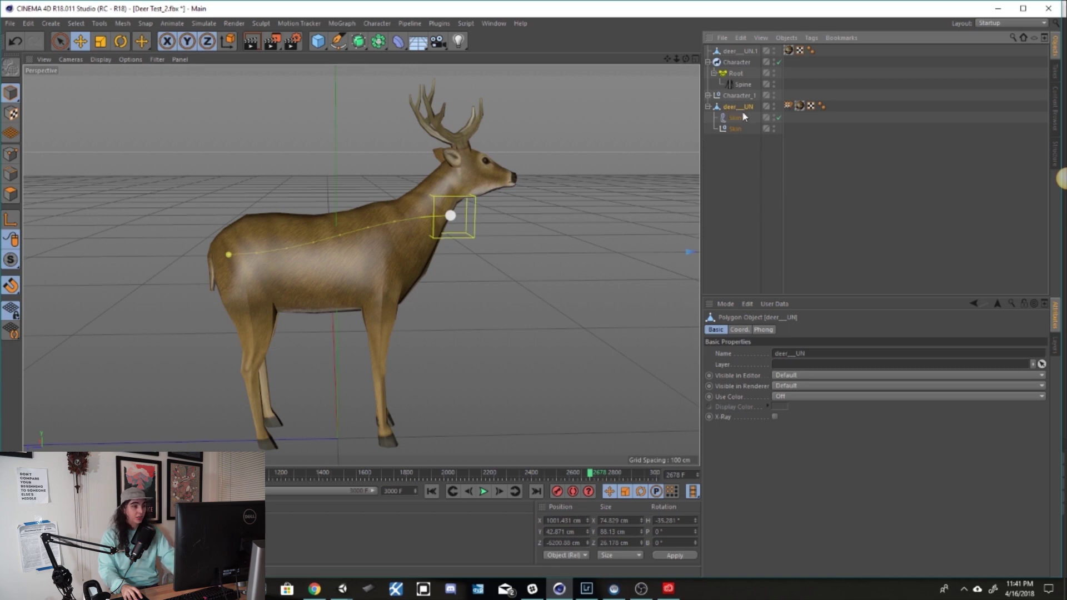
left_click(743, 76)
Show the deer Character object's build settings and look through its rig templates, keeping Quadruped
left_click(377, 23)
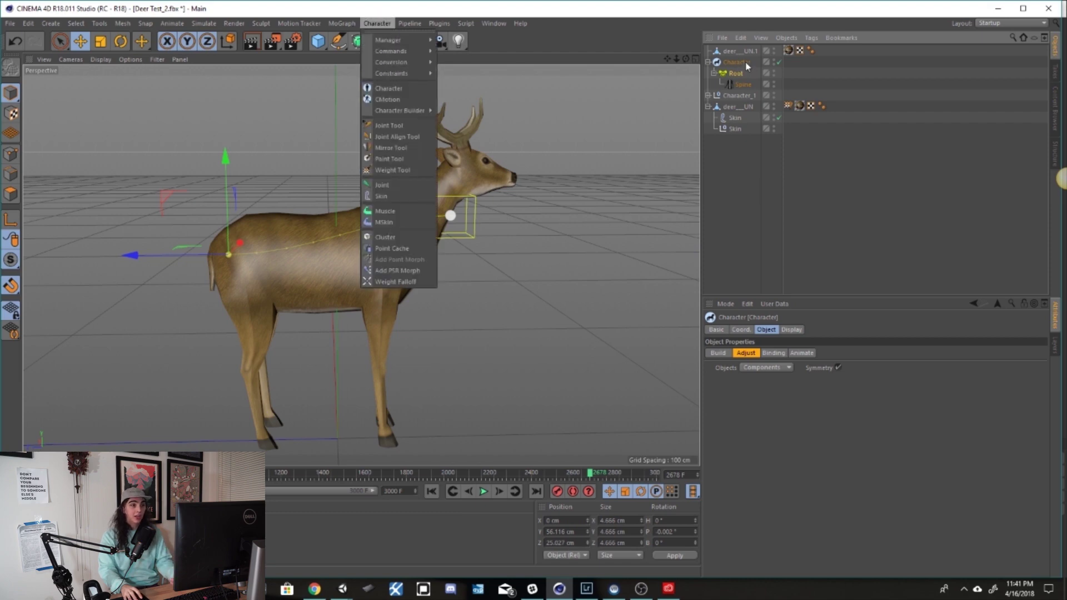
left_click(398, 88)
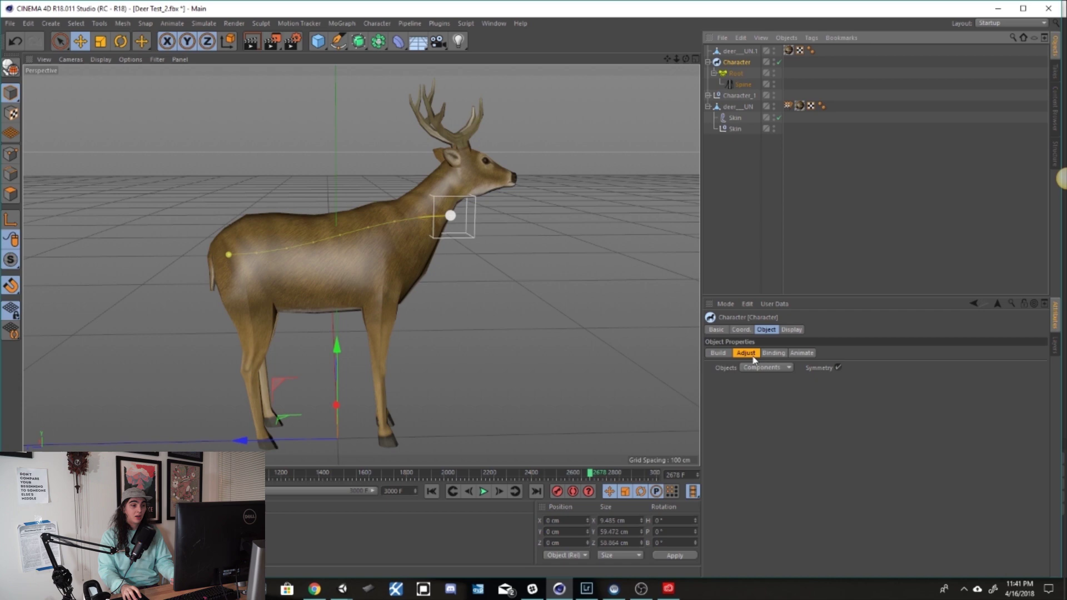
left_click(719, 353)
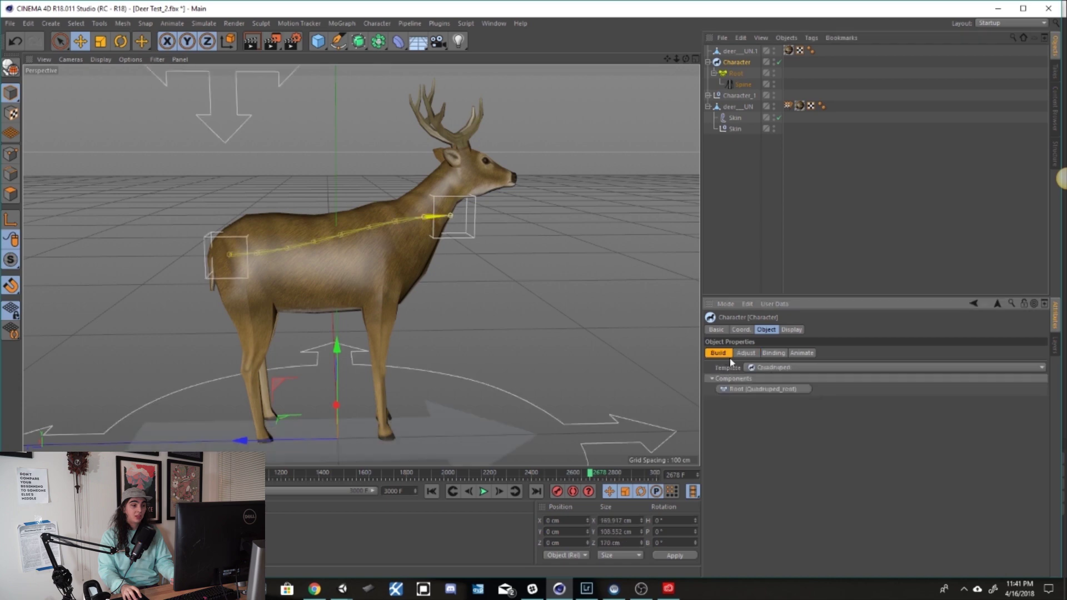
left_click(808, 369)
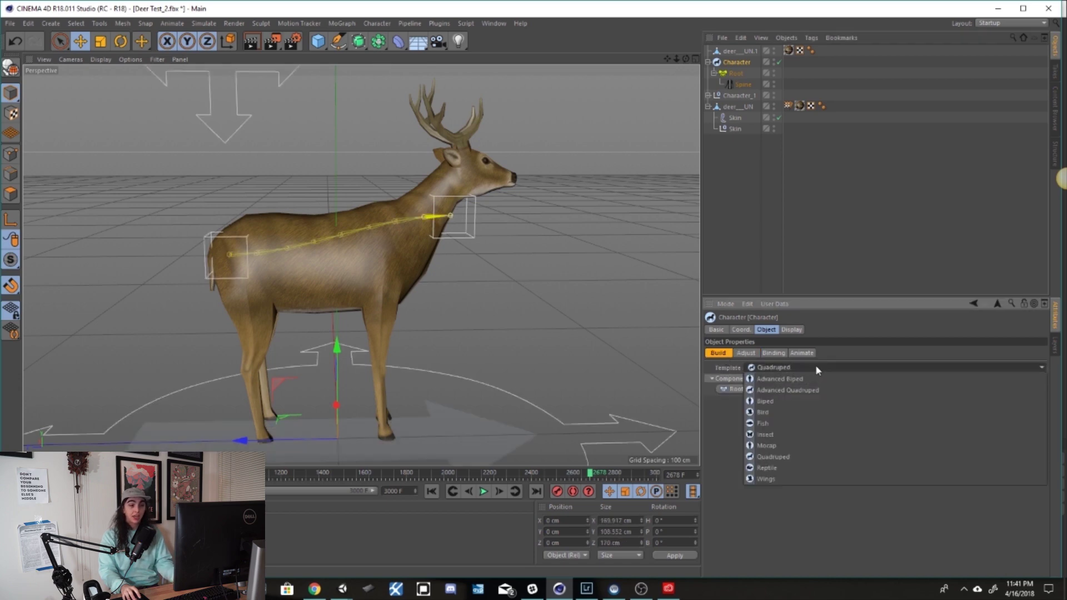
left_click(815, 365)
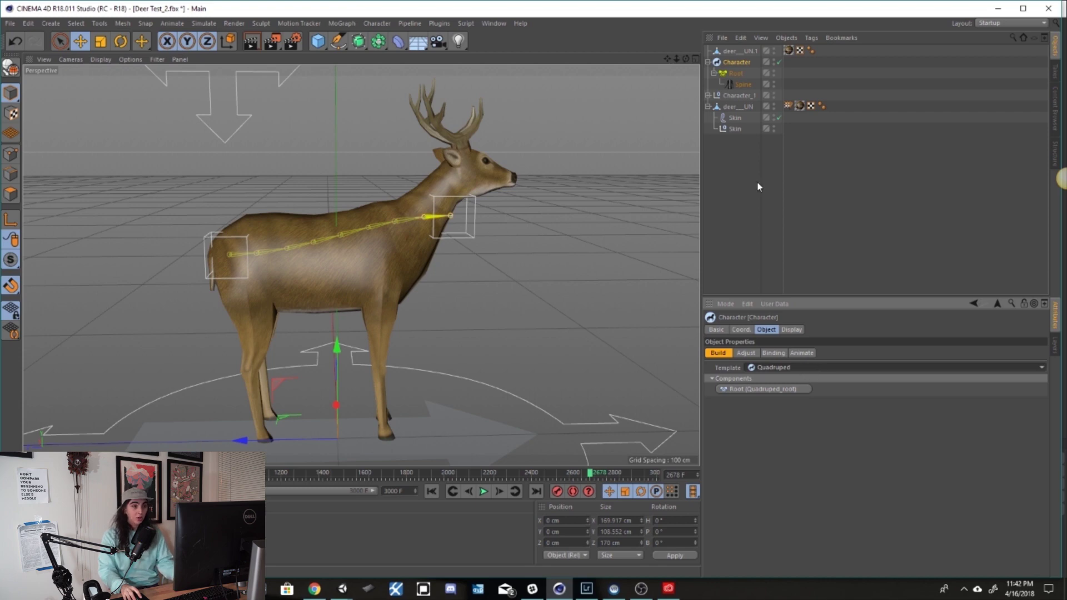
Put the deer's Character rig in adjust mode and move its Root component slightly down along the vertical axis
left_click(745, 353)
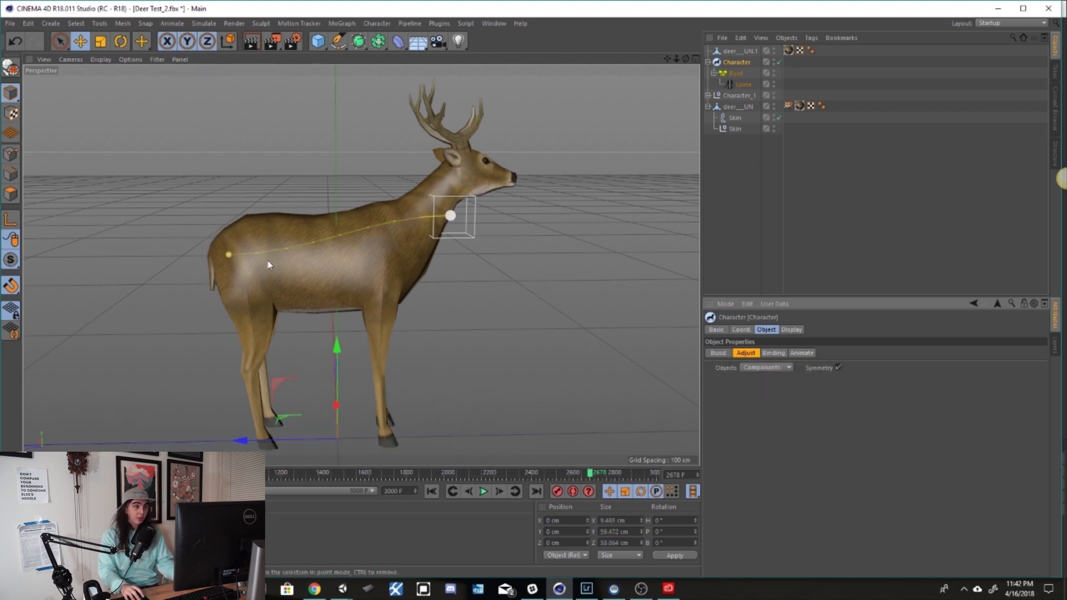
left_click(228, 255)
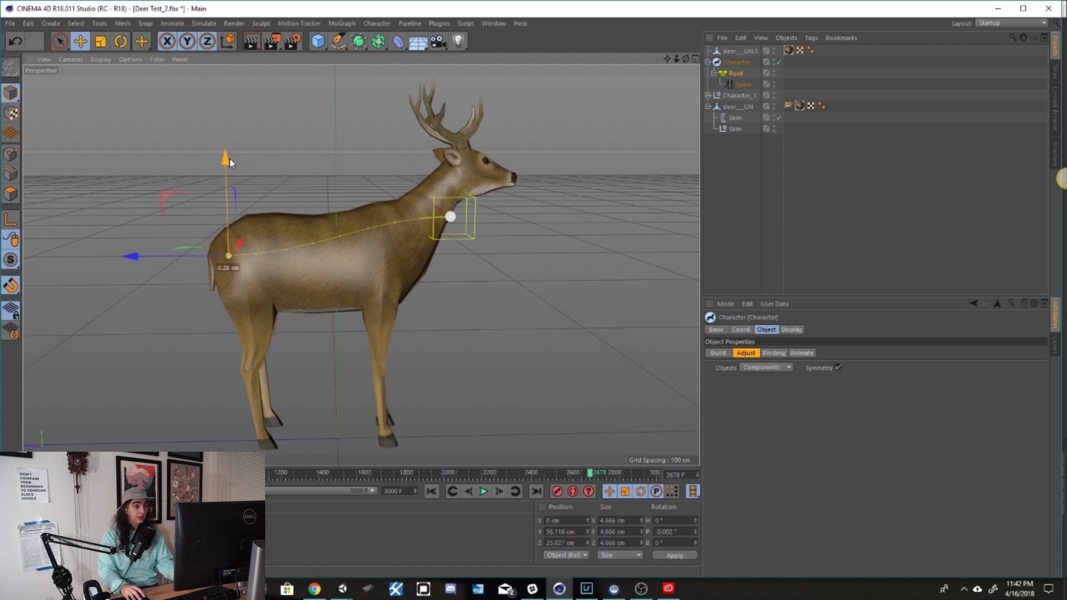
left_click_drag(229, 159, 228, 165)
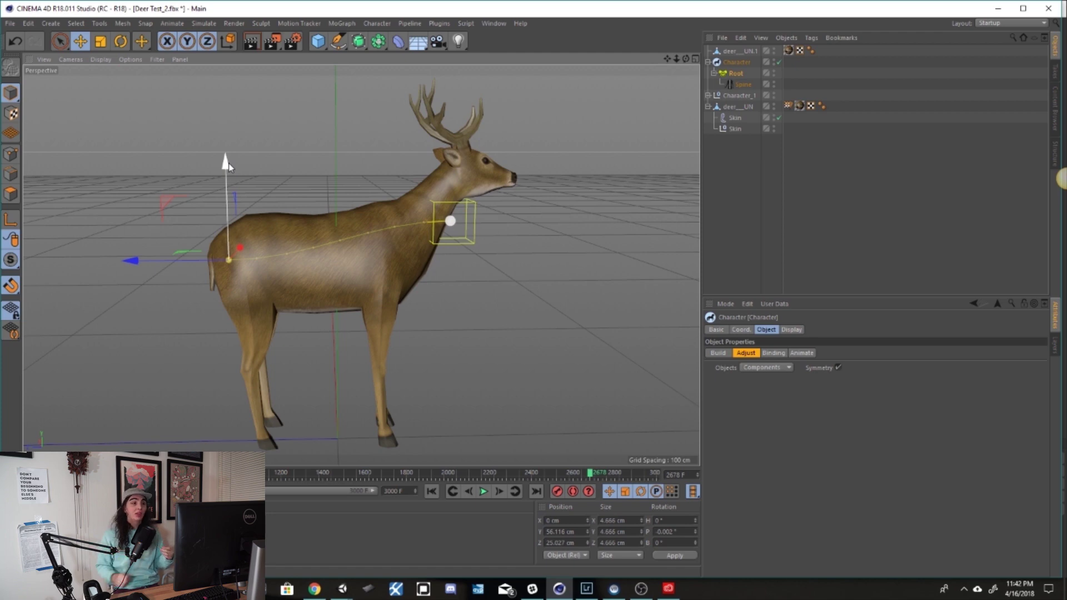
Select the rigged deer___UN mesh and scrub its animation to frame 2252
left_click(736, 118)
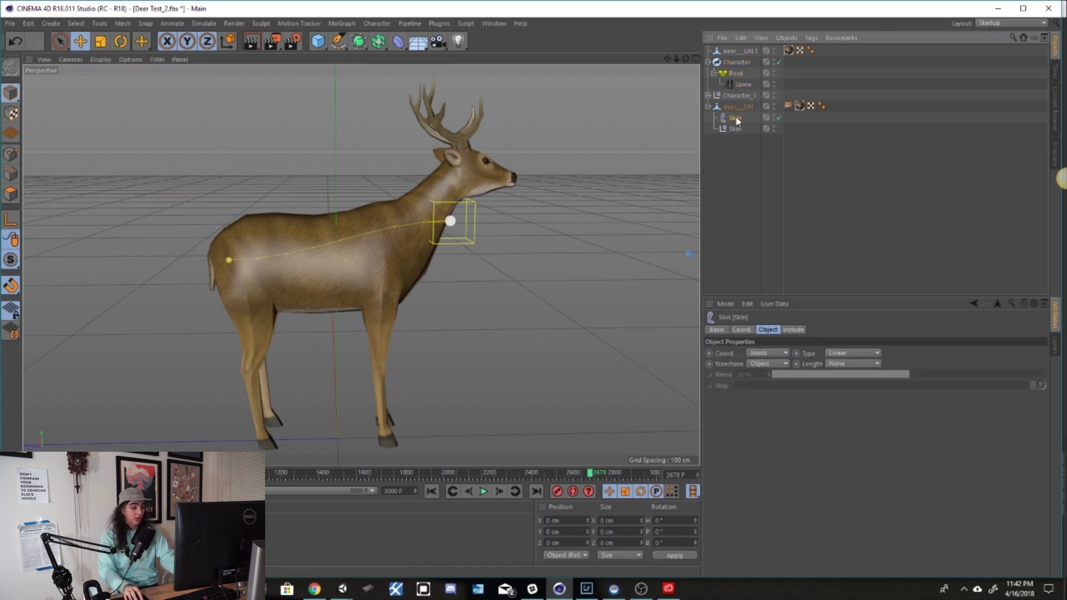
left_click(738, 105)
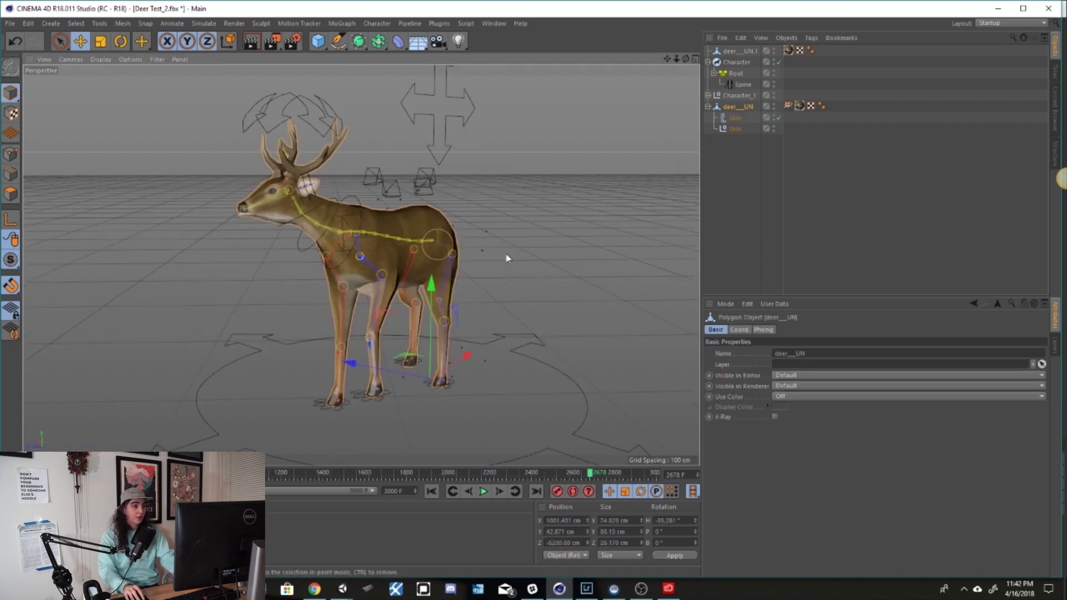
left_click_drag(460, 478, 500, 480)
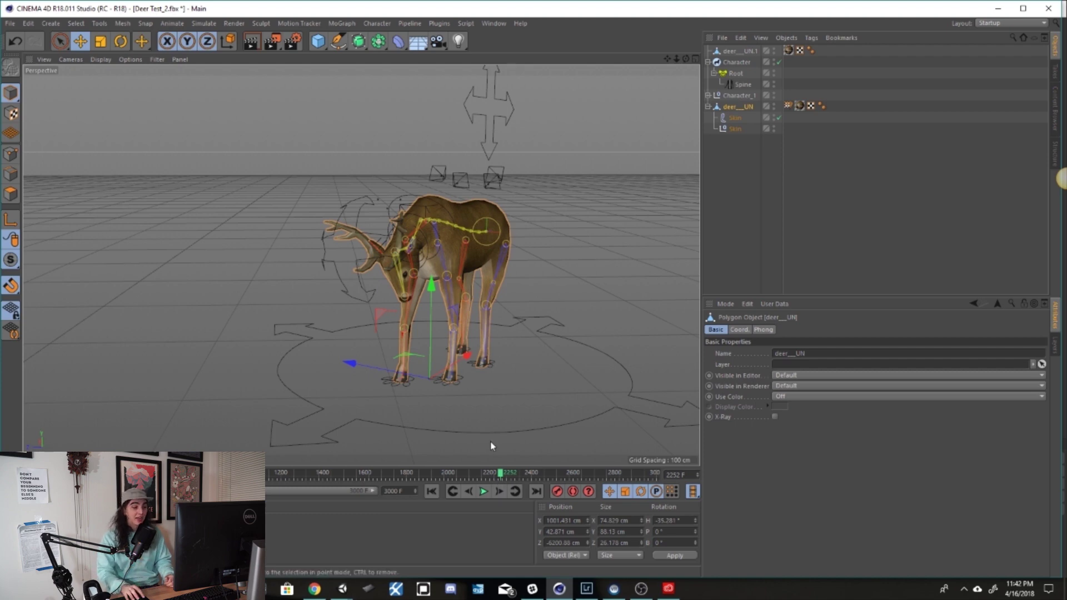
Switch to the IronGiantAgain project in Unity and examine the forest scene from OVRPlayerController to the robot in an enlarged scene view
left_click(342, 589)
left_click(382, 557)
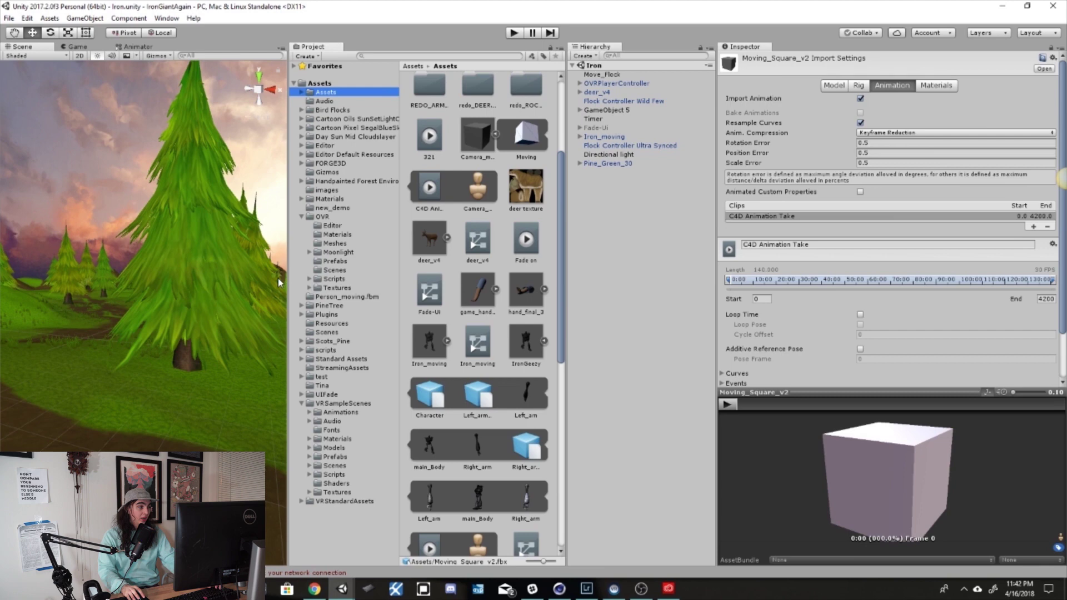
left_click(639, 85)
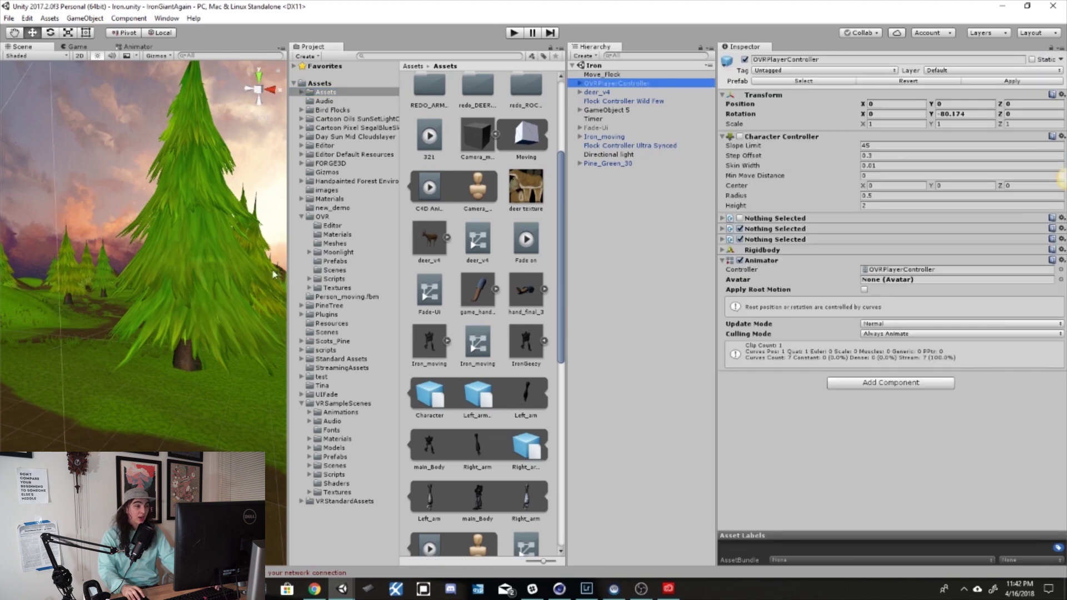
scroll(142, 312, "down", 5)
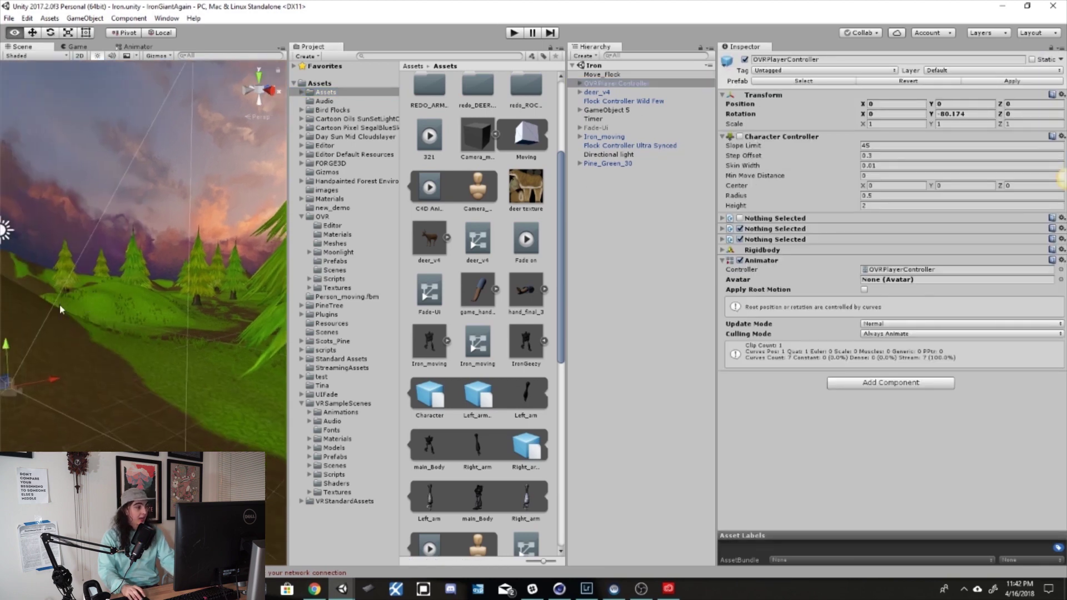
right_click_drag(144, 316, 667, 401)
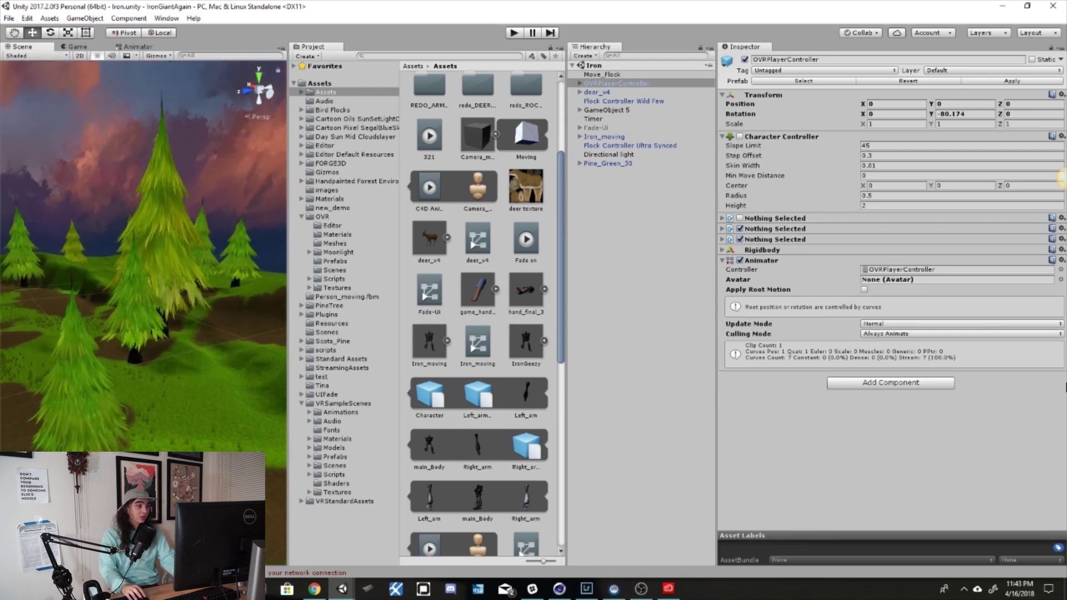
right_click_drag(210, 377, 449, 340)
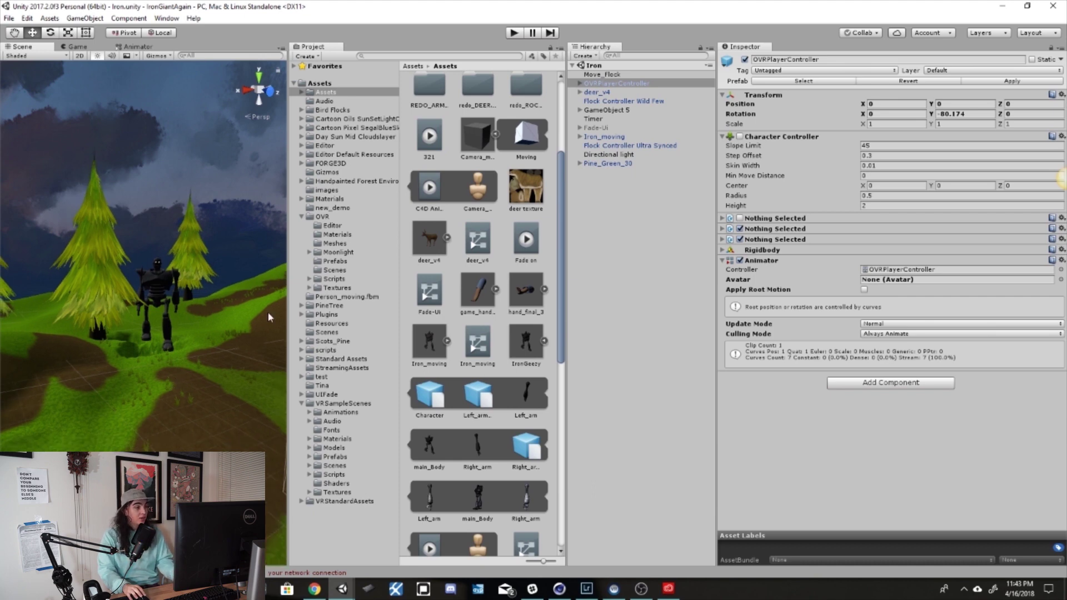
left_click_drag(286, 311, 335, 305)
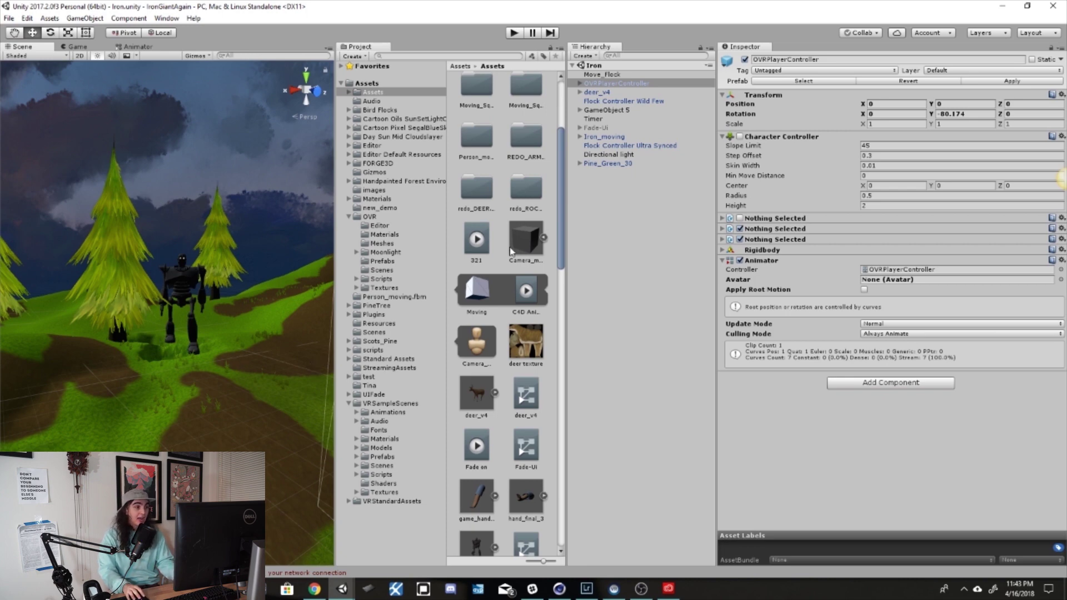
Inspect the Timer and Iron_moving objects, expanding Iron_moving's Rigidbody settings to review its mass and drag
left_click(593, 119)
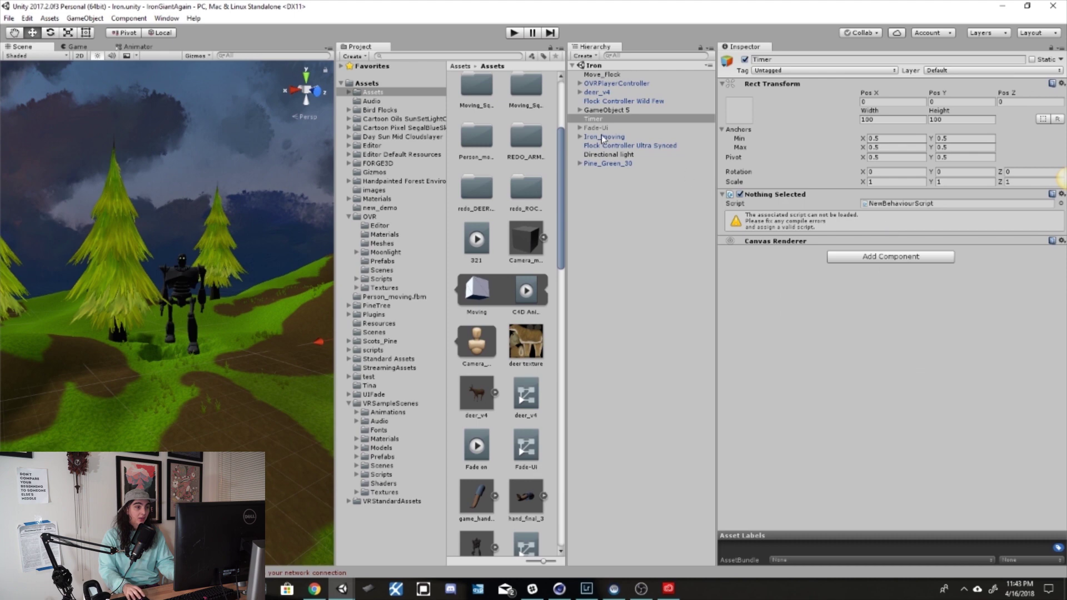
left_click(642, 147)
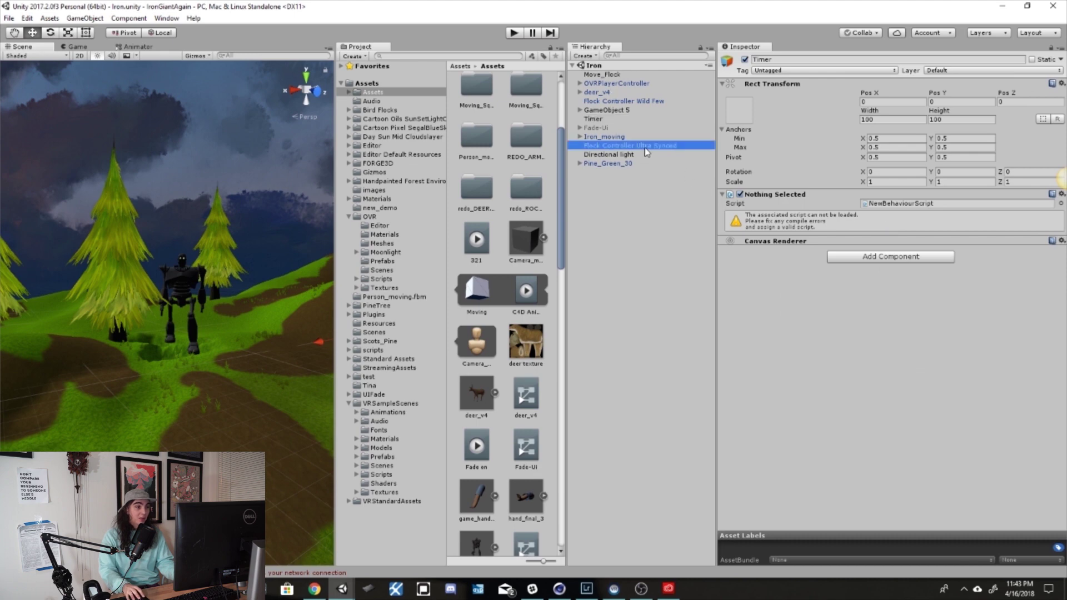
left_click(610, 138)
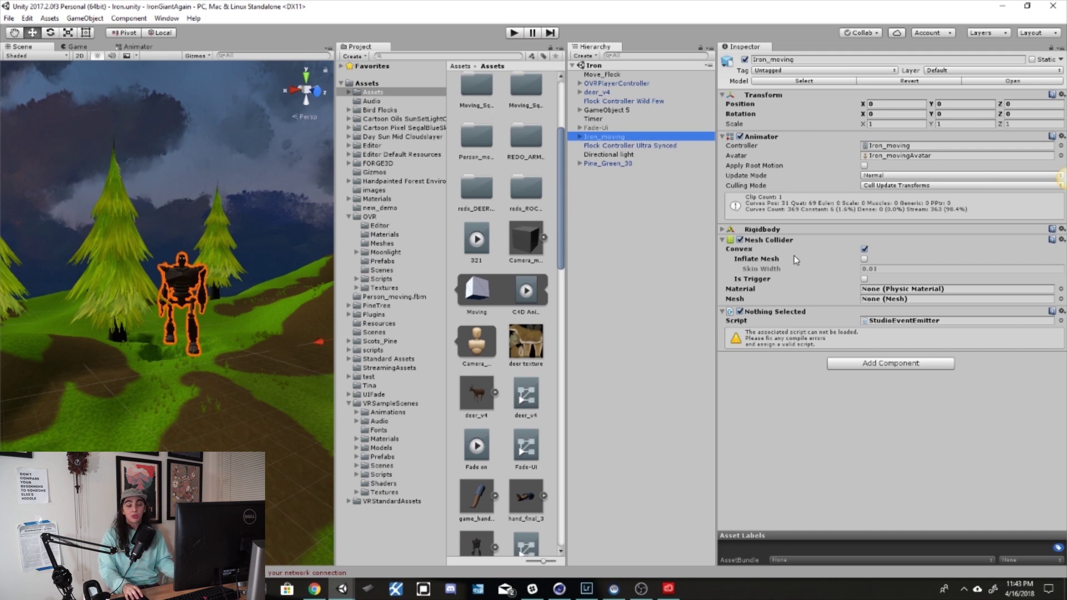
left_click(792, 230)
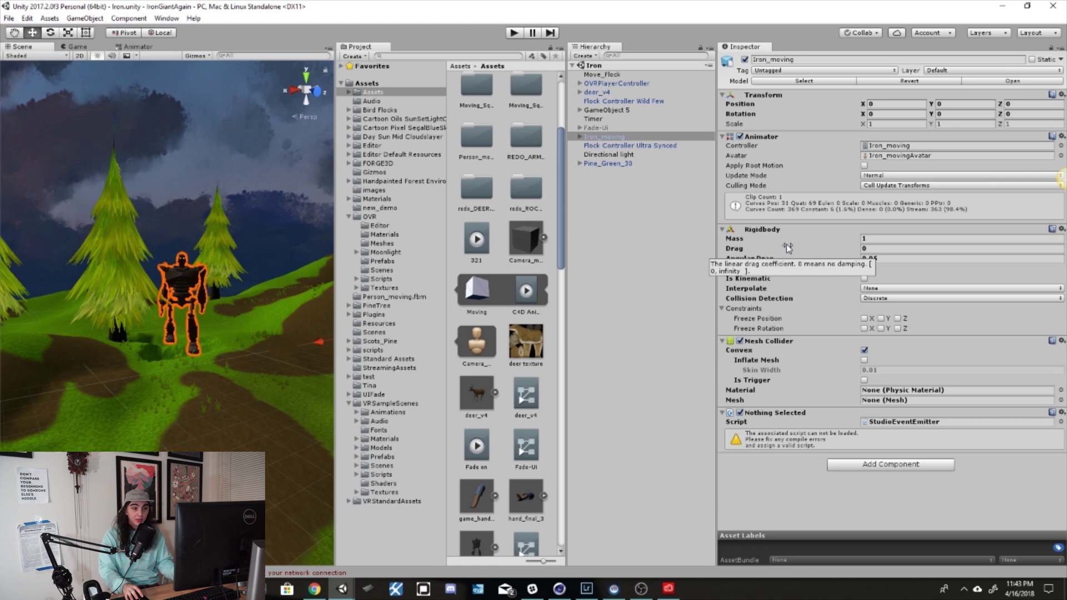
left_click(789, 239)
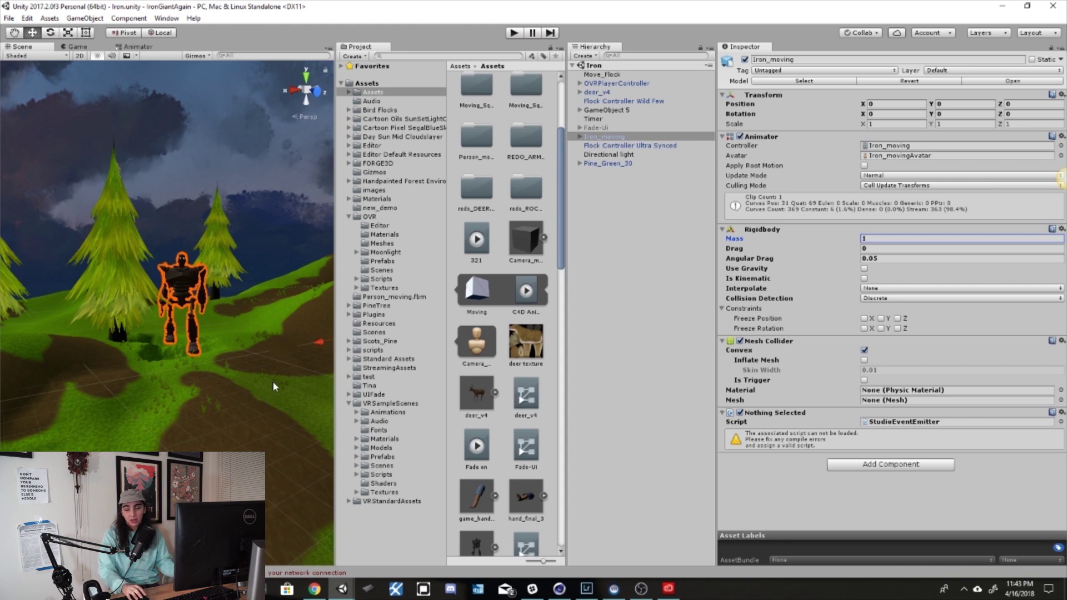
key("Return")
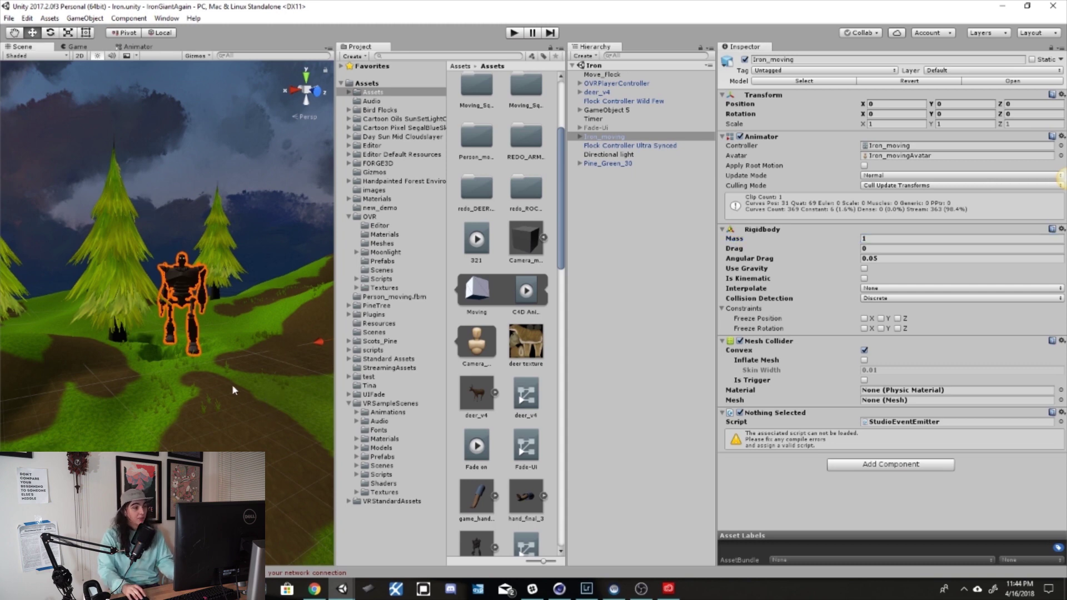
Review OVRPlayerController's Rigidbody and Animator settings along with the C4D Animation Take clip of the Moving cube
left_click(645, 85)
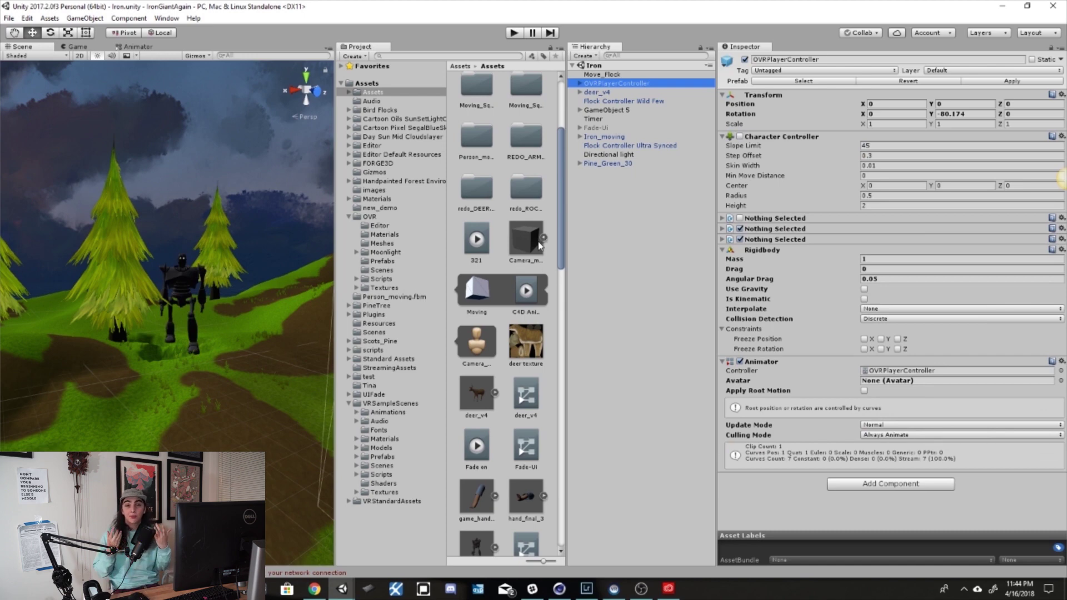
left_click(527, 290)
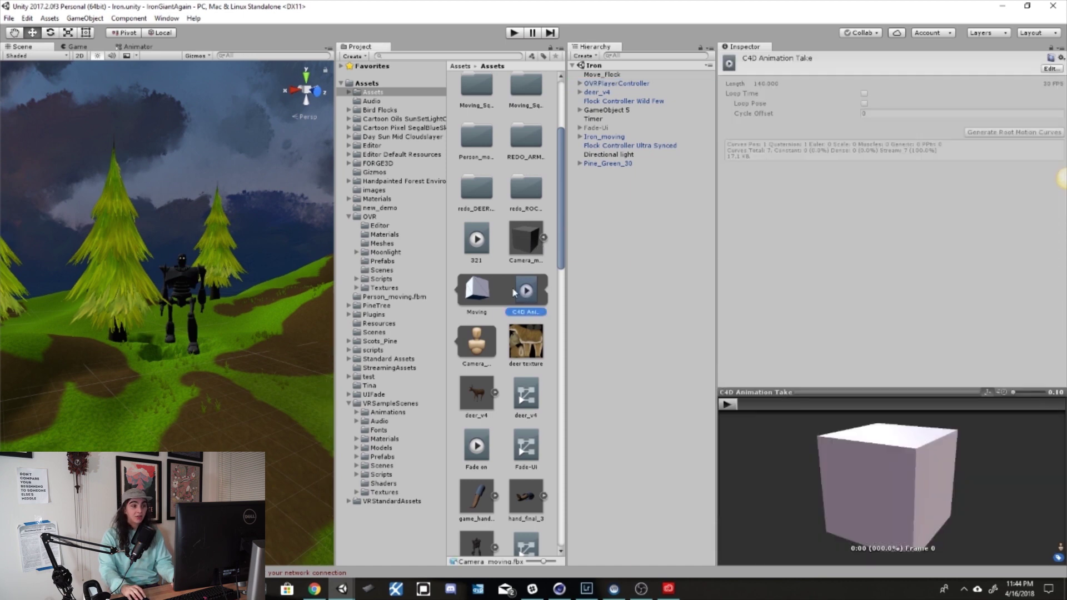
left_click(632, 87)
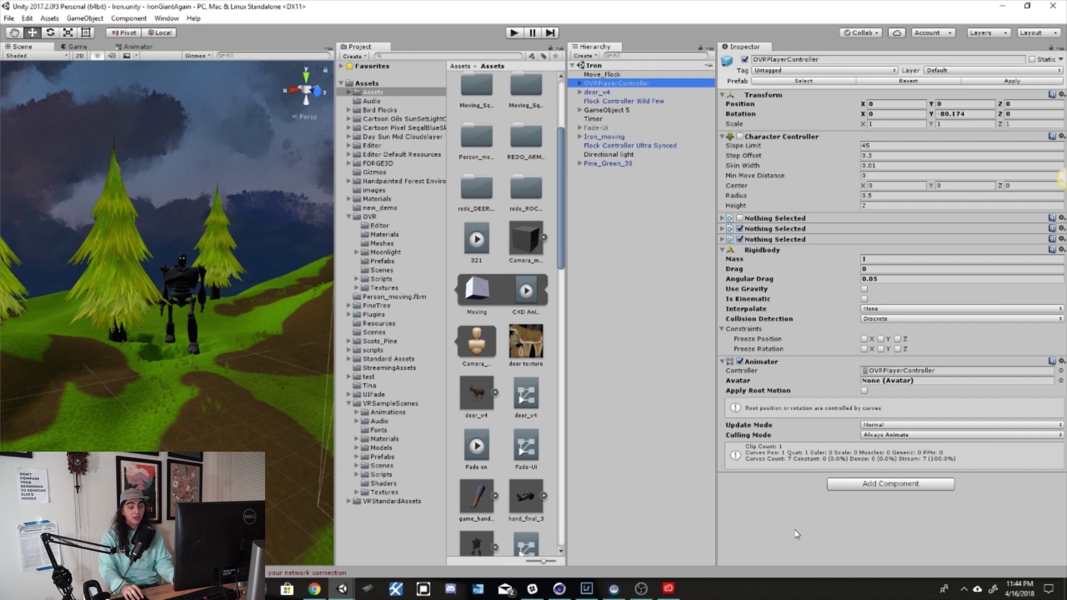